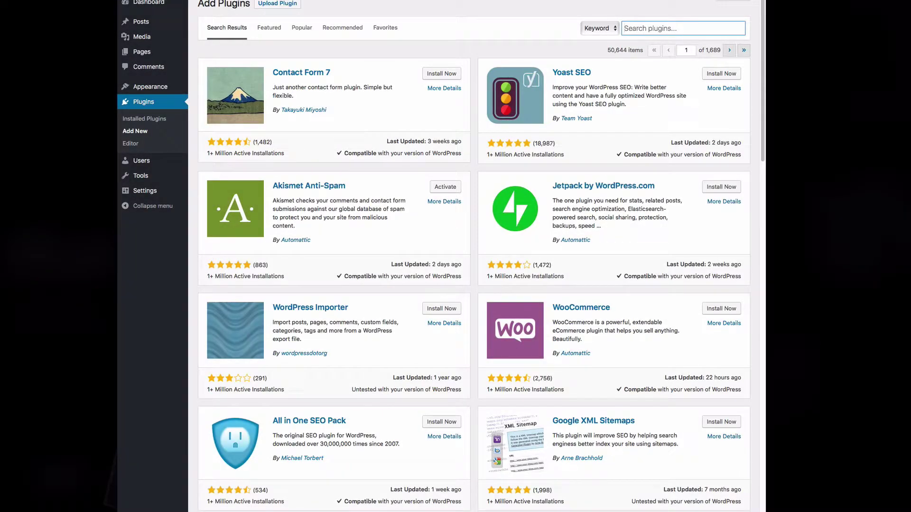
# Step: Find the UpdraftPlus WordPress Backup Plugin by searching for "updraft", then install and activate it
pyautogui.write('updraft')
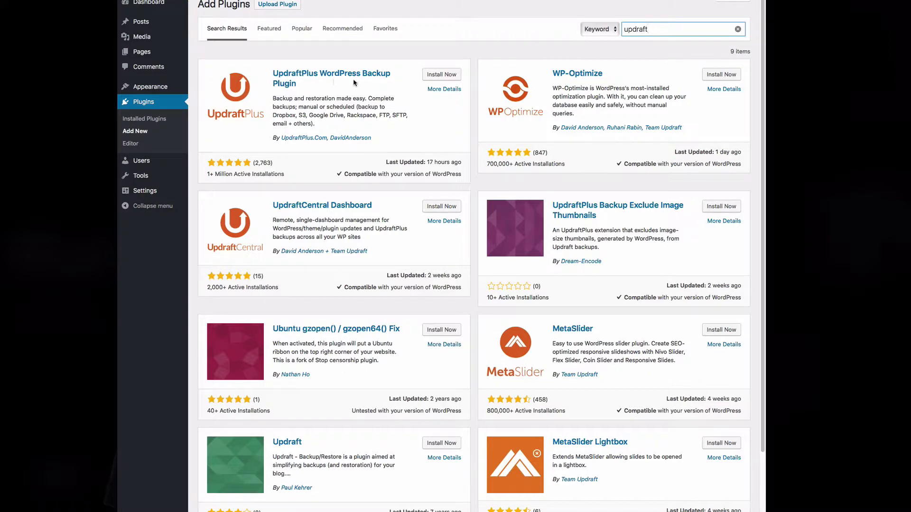
pyautogui.click(455, 77)
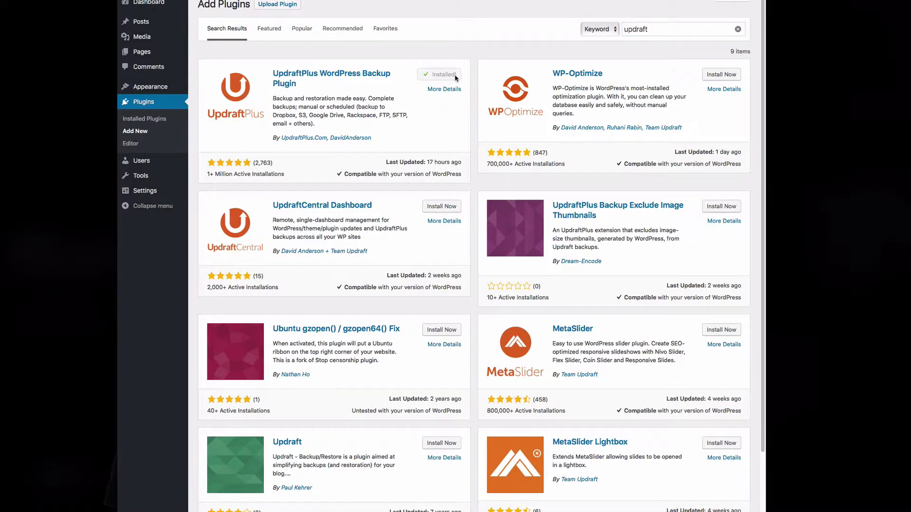
pyautogui.click(444, 77)
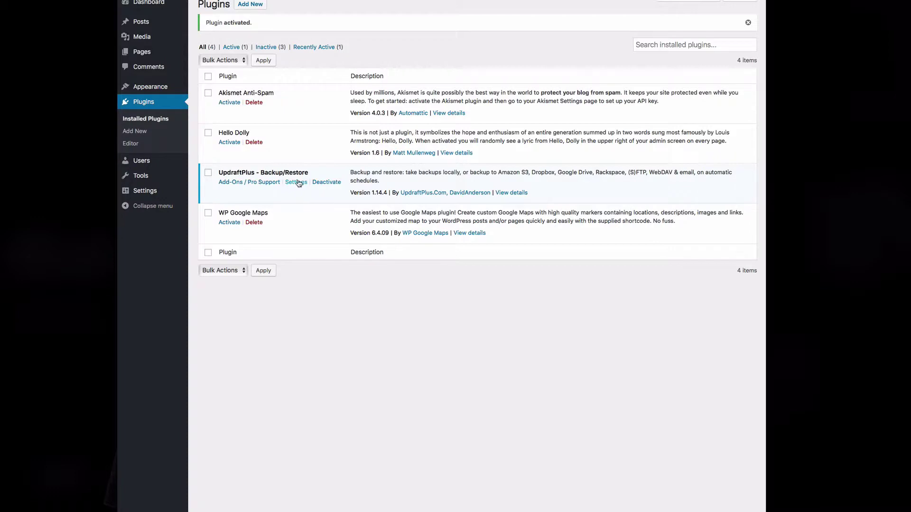
# Step: Open the UpdraftPlus Backups page and review its existing backups and its schedule, remote storage and file inclusion settings
pyautogui.moveTo(148, 194)
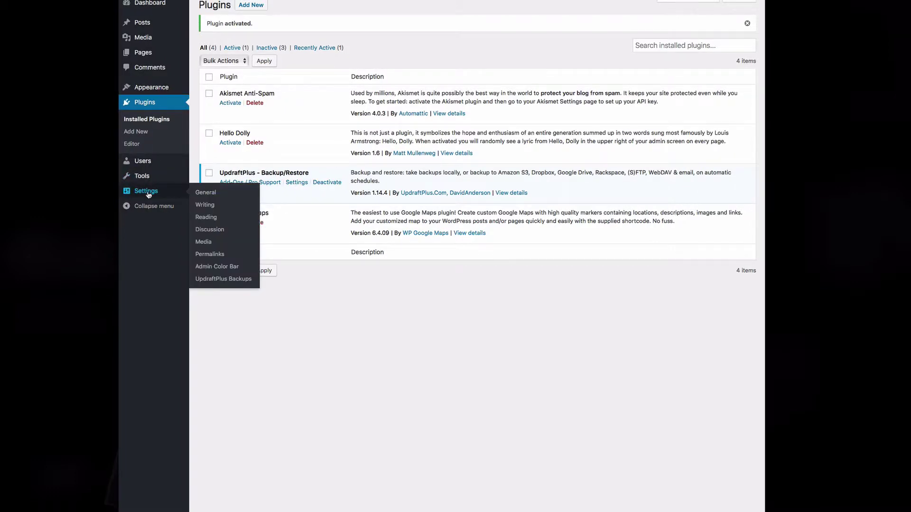
pyautogui.click(211, 280)
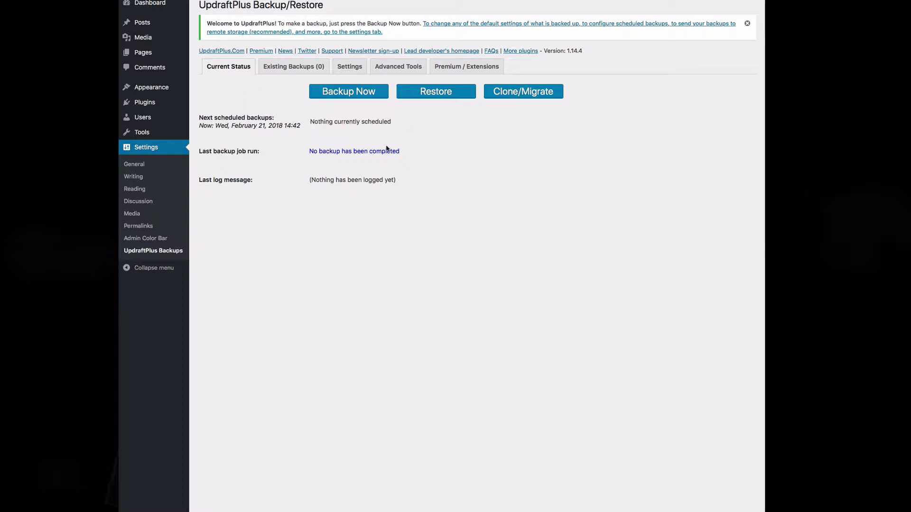
pyautogui.click(290, 72)
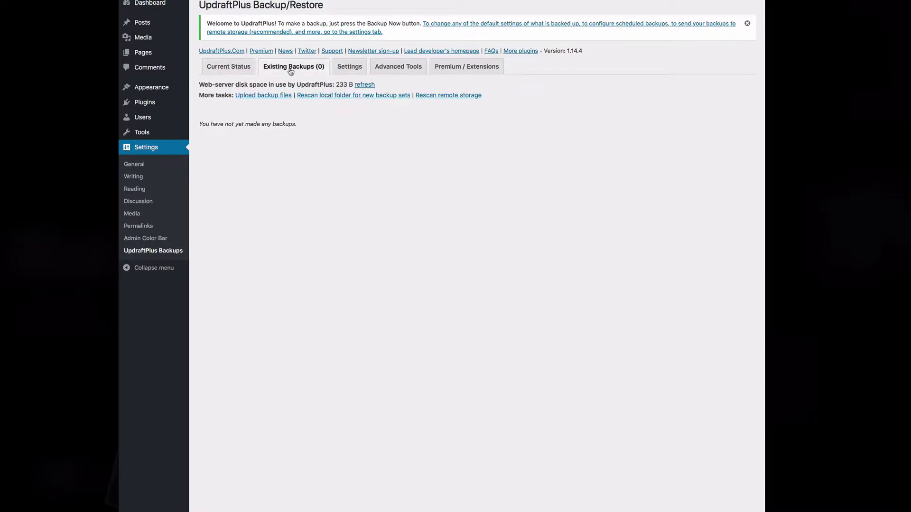
pyautogui.click(350, 69)
pyautogui.scroll(-3, 389, 257)
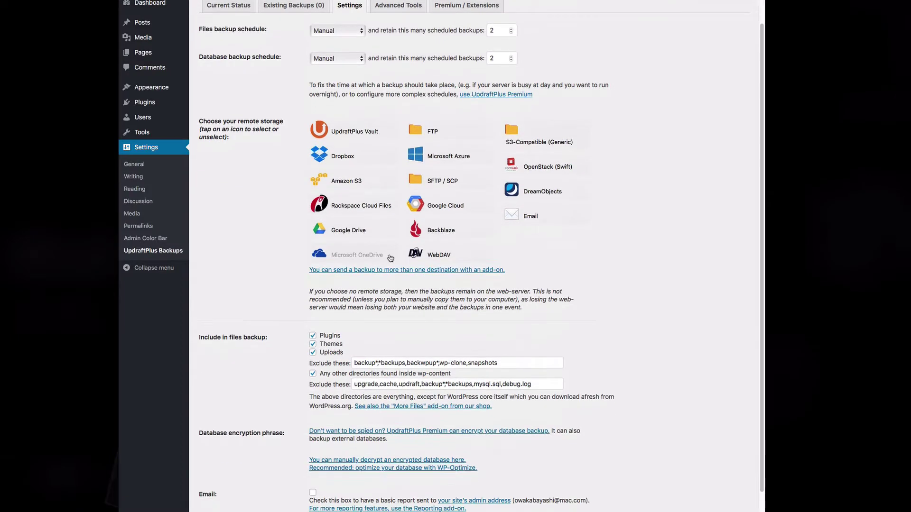
pyautogui.scroll(2, 390, 256)
pyautogui.scroll(1, 390, 257)
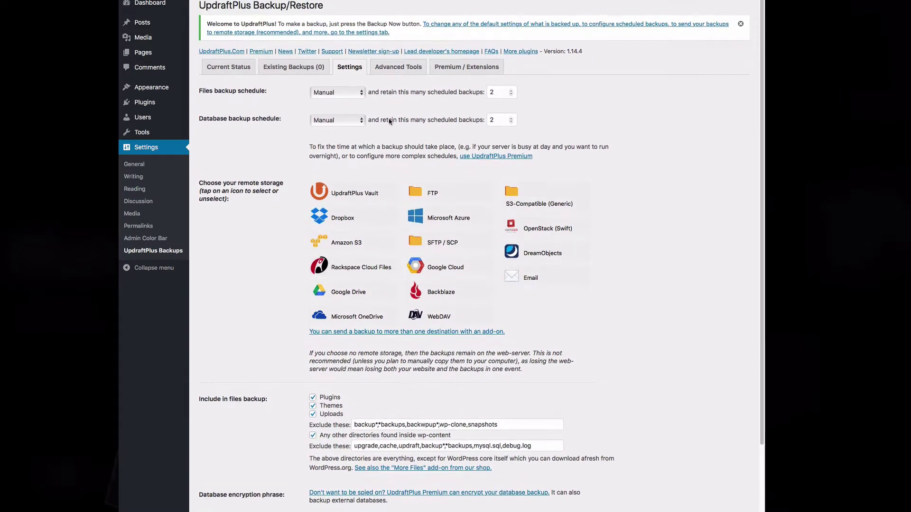
# Step: Examine the site information and lock settings among UpdraftPlus's advanced tools
pyautogui.click(391, 69)
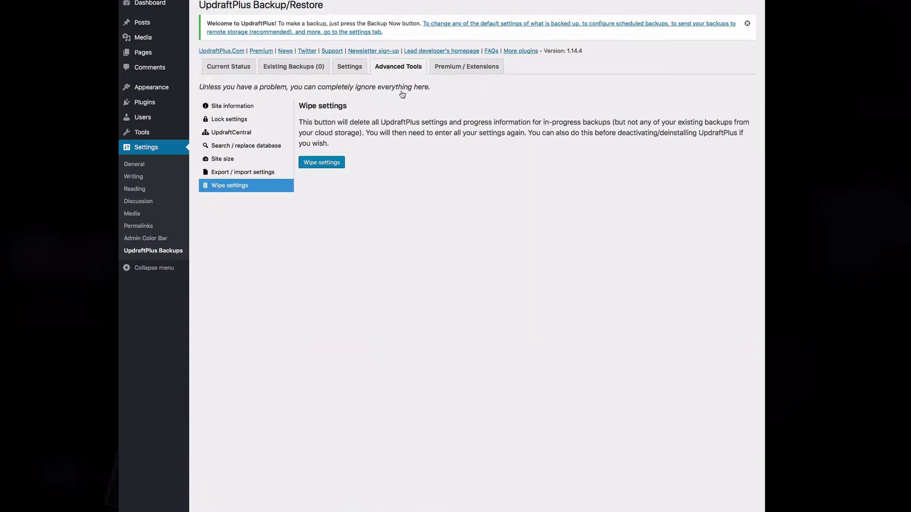
pyautogui.click(249, 108)
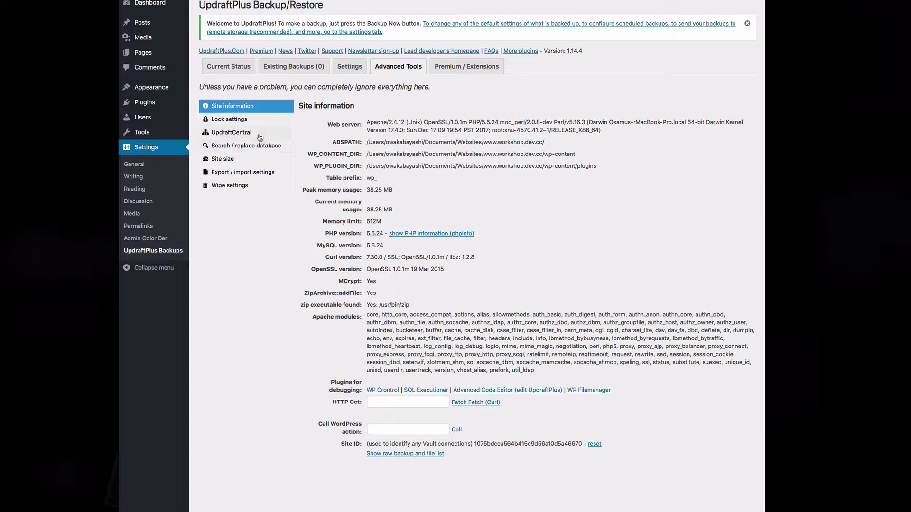
pyautogui.click(240, 122)
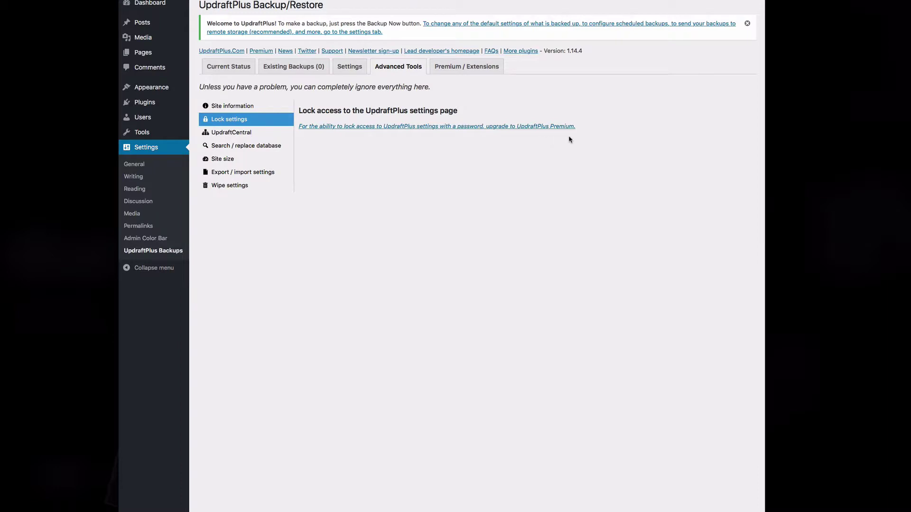
# Step: Count the on-disk site size of the plugins, themes, uploads and other data in UpdraftPlus
pyautogui.click(226, 164)
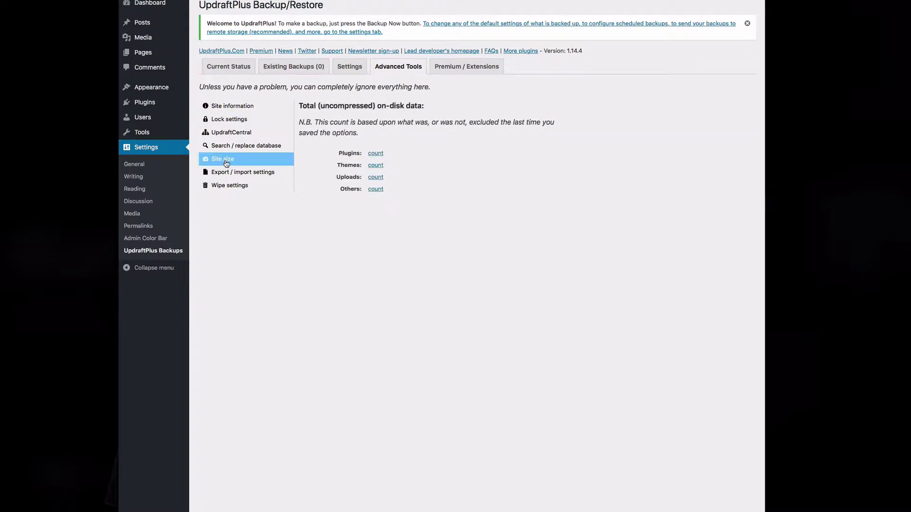
pyautogui.click(375, 154)
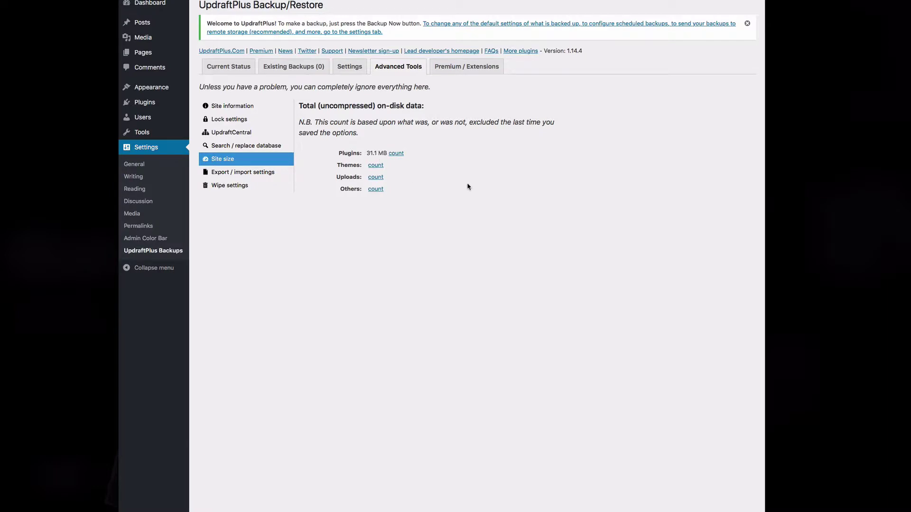
pyautogui.click(375, 165)
pyautogui.click(375, 178)
pyautogui.click(375, 190)
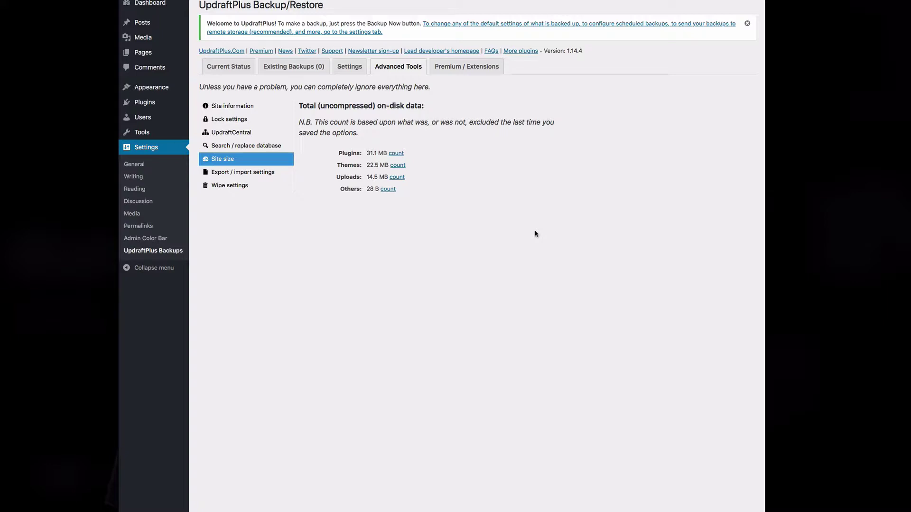
# Step: Examine the feature comparison of UpdraftPlus Free, Premium and Gold, including the bundled products
pyautogui.click(468, 68)
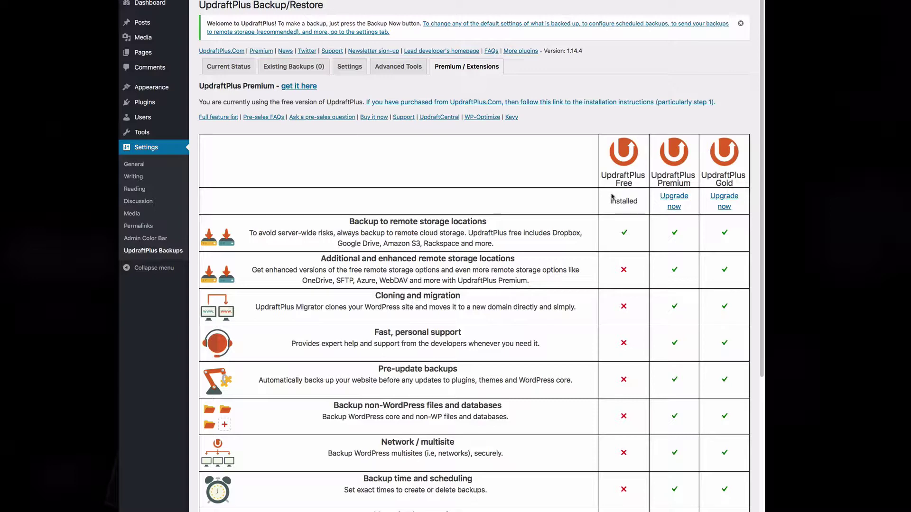
pyautogui.scroll(-3, 612, 196)
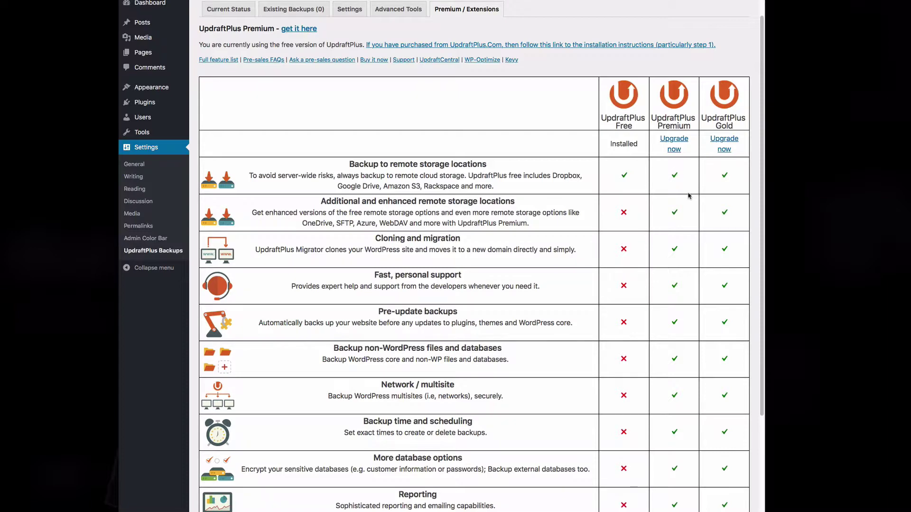
pyautogui.scroll(-2, 689, 196)
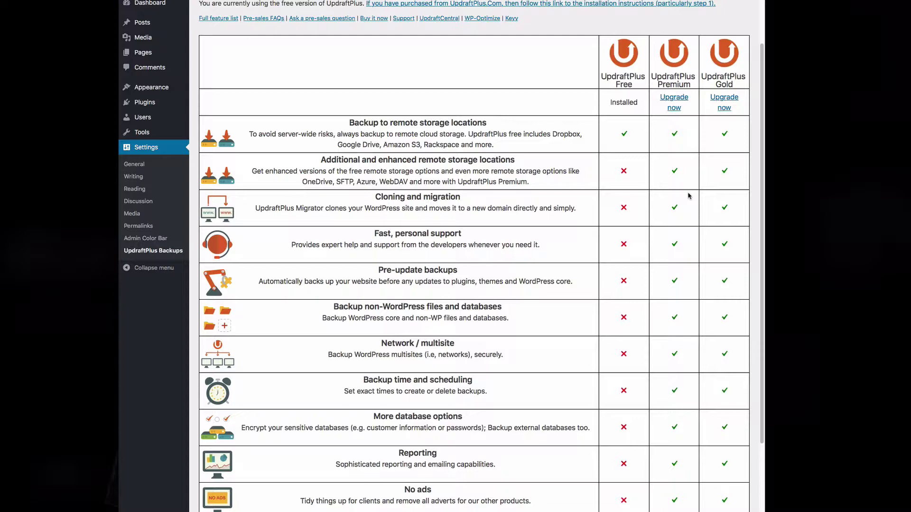
pyautogui.scroll(3, 690, 196)
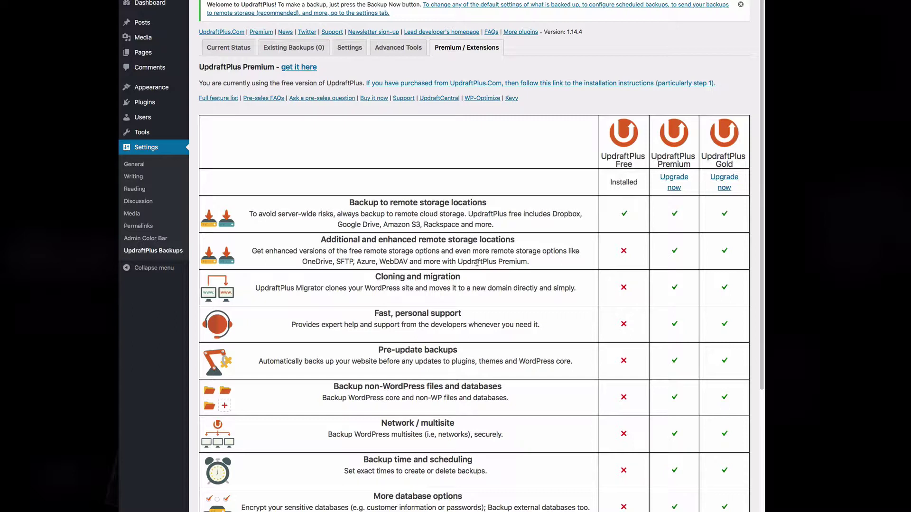
pyautogui.scroll(-2, 476, 262)
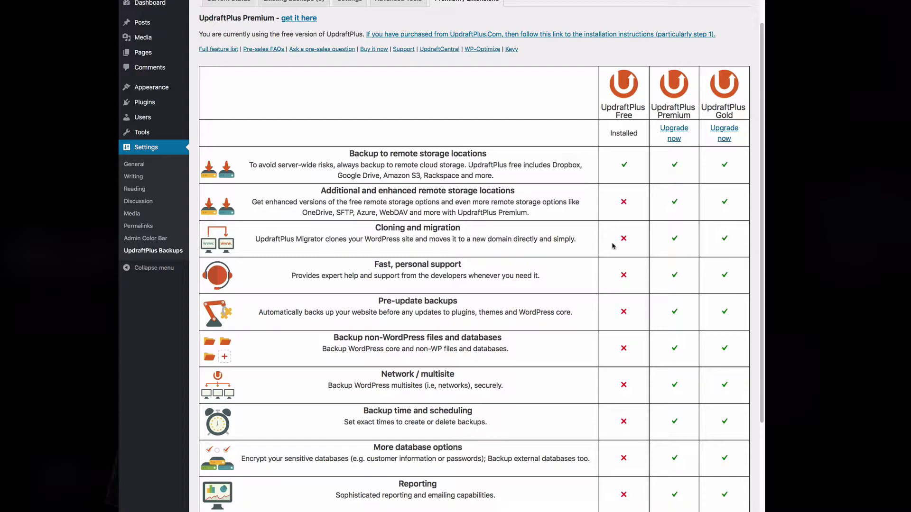
pyautogui.scroll(-3, 613, 246)
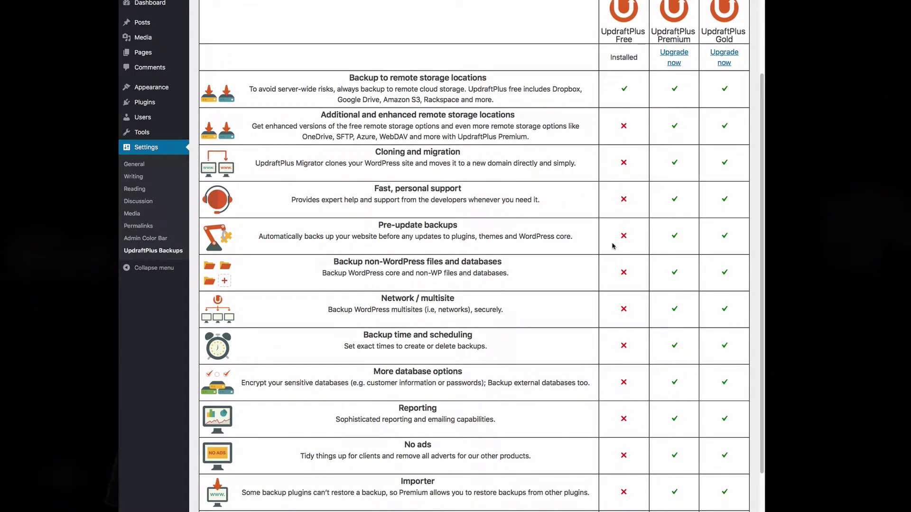
pyautogui.scroll(1, 613, 246)
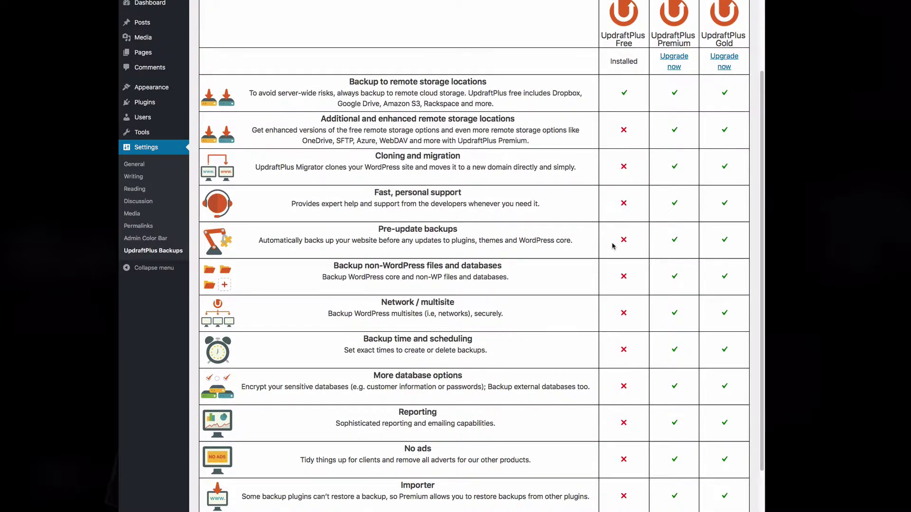
pyautogui.scroll(-2, 612, 246)
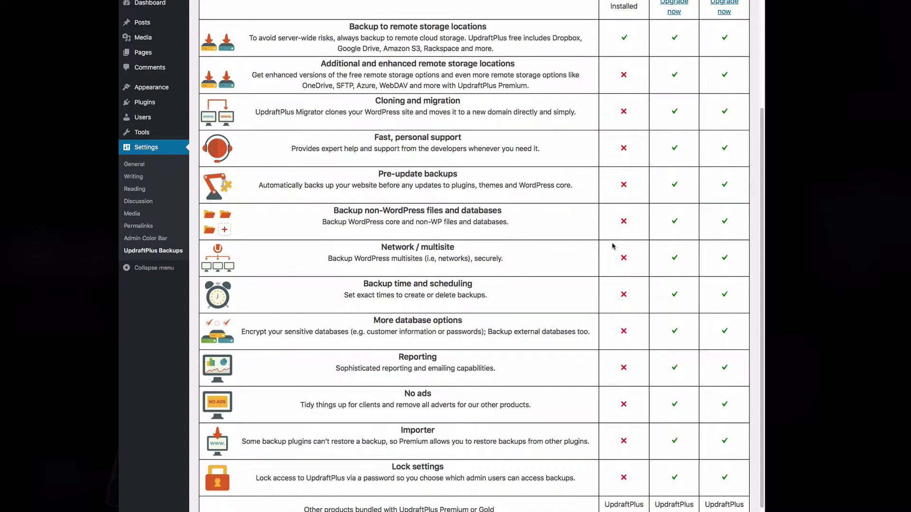
pyautogui.scroll(-3, 449, 208)
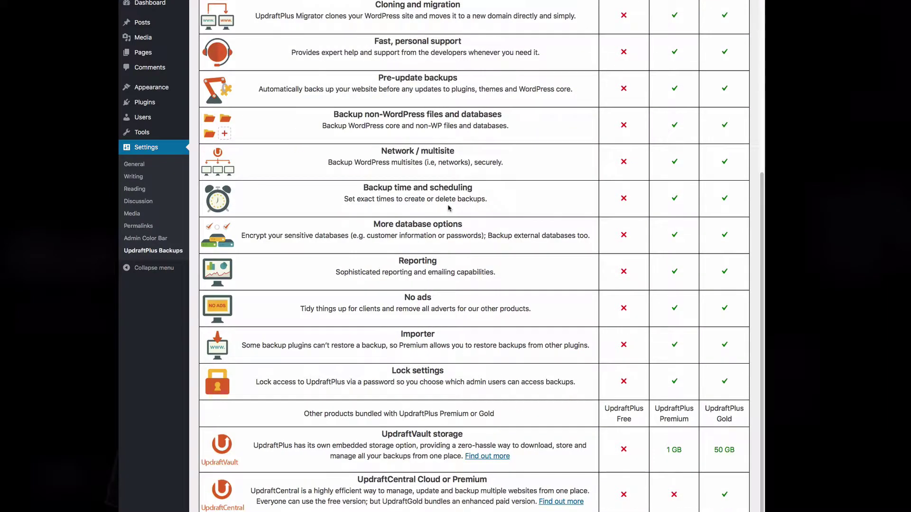
pyautogui.scroll(2, 454, 214)
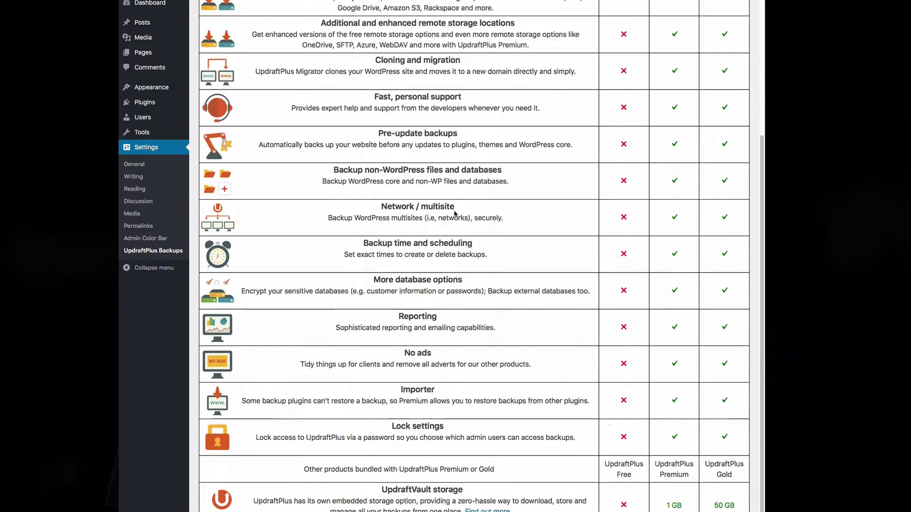
pyautogui.scroll(8, 455, 214)
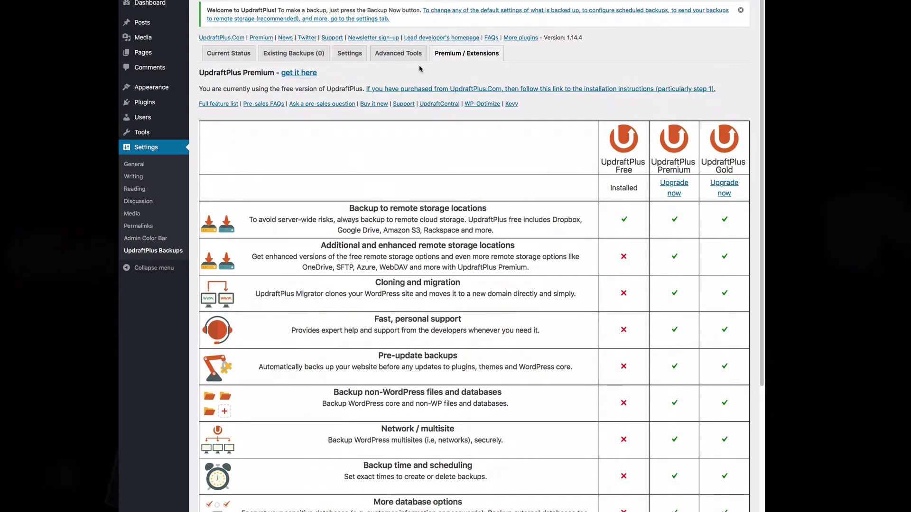
# Step: Set the files backup schedule in the UpdraftPlus settings to Weekly, retaining 3 scheduled backups
pyautogui.click(351, 55)
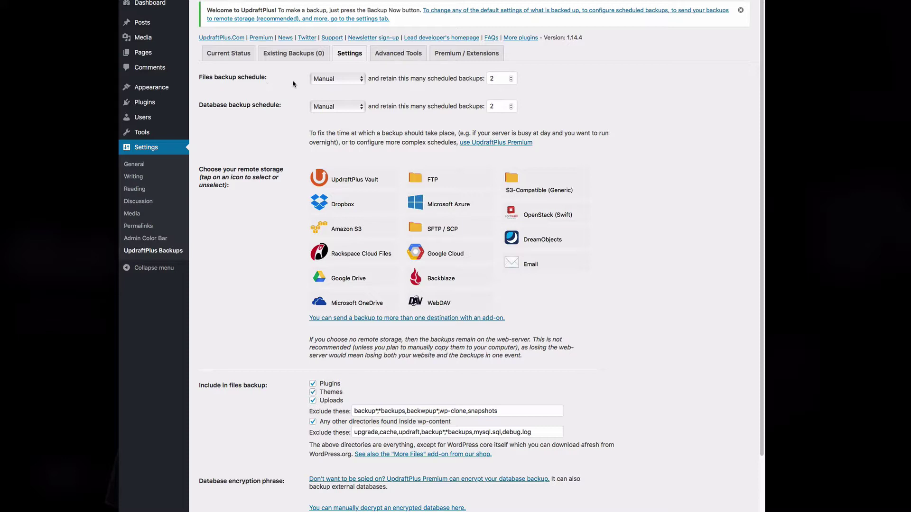
pyautogui.click(335, 80)
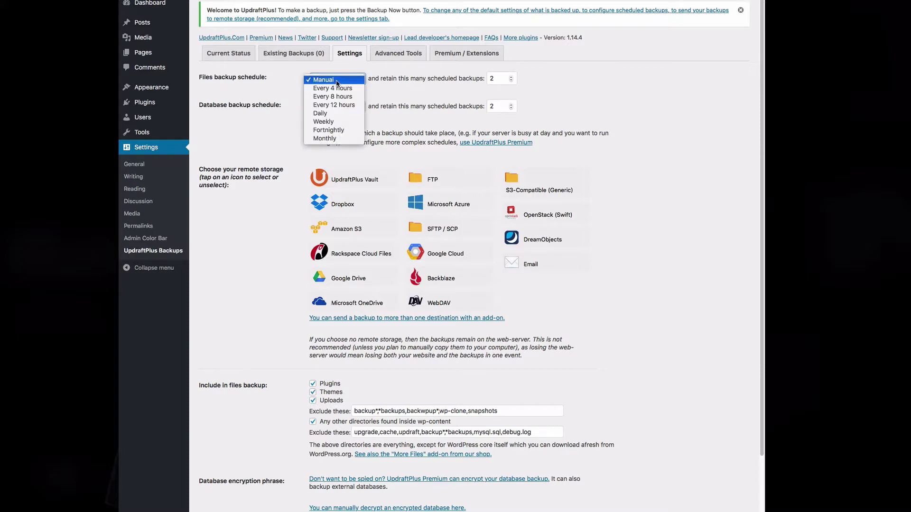
pyautogui.click(352, 122)
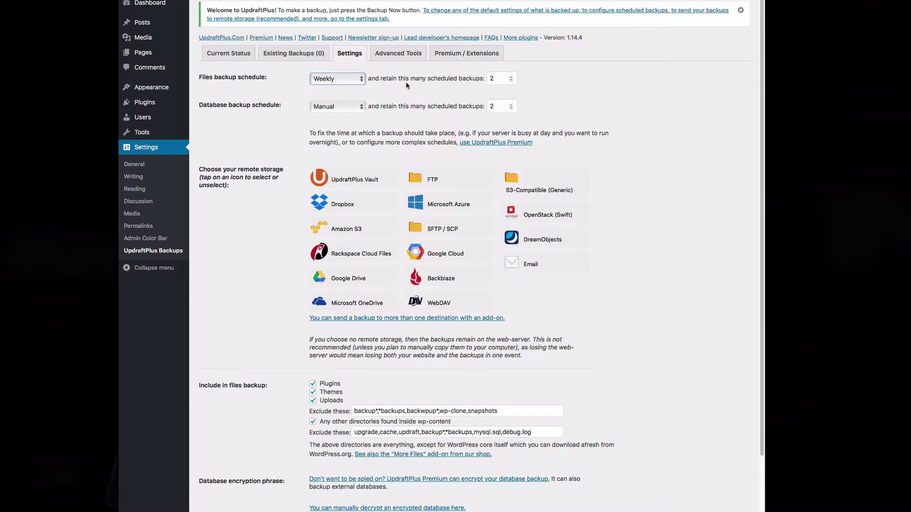
pyautogui.click(511, 77)
# Step: Set the database backup schedule to Weekly
pyautogui.click(333, 107)
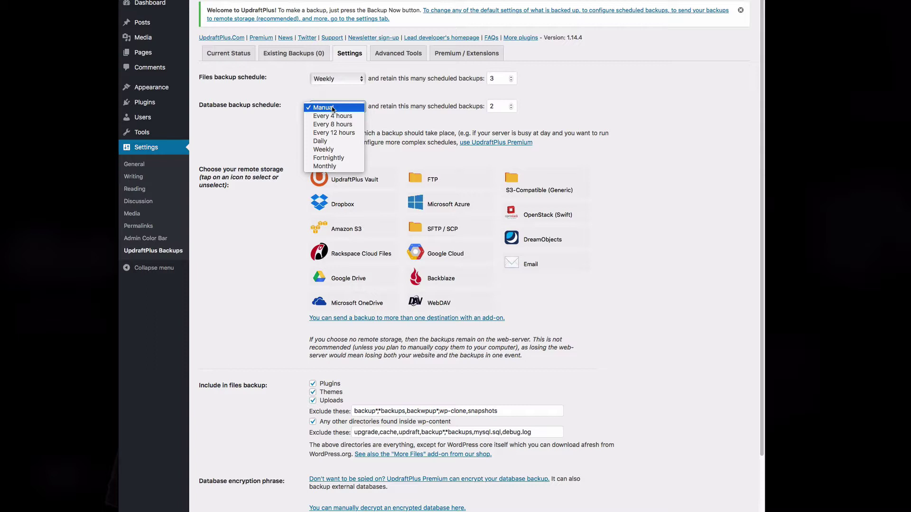
pyautogui.click(335, 141)
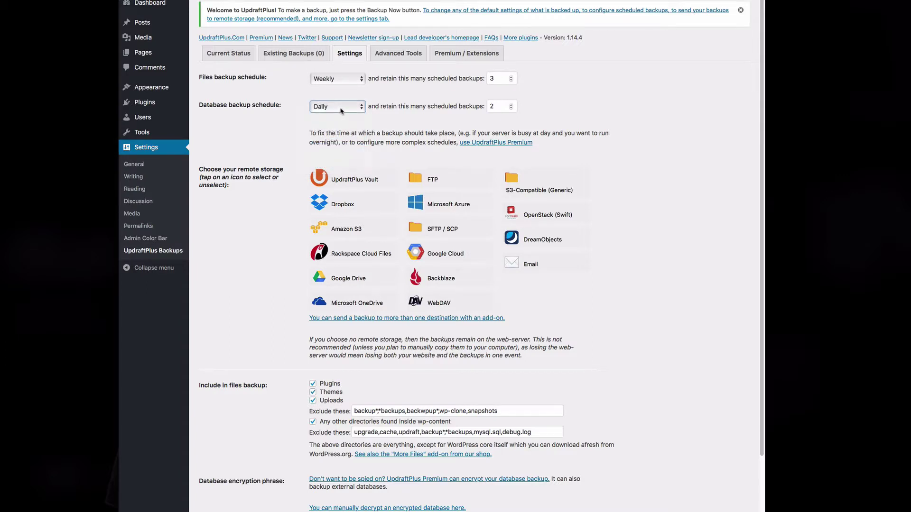
pyautogui.click(342, 111)
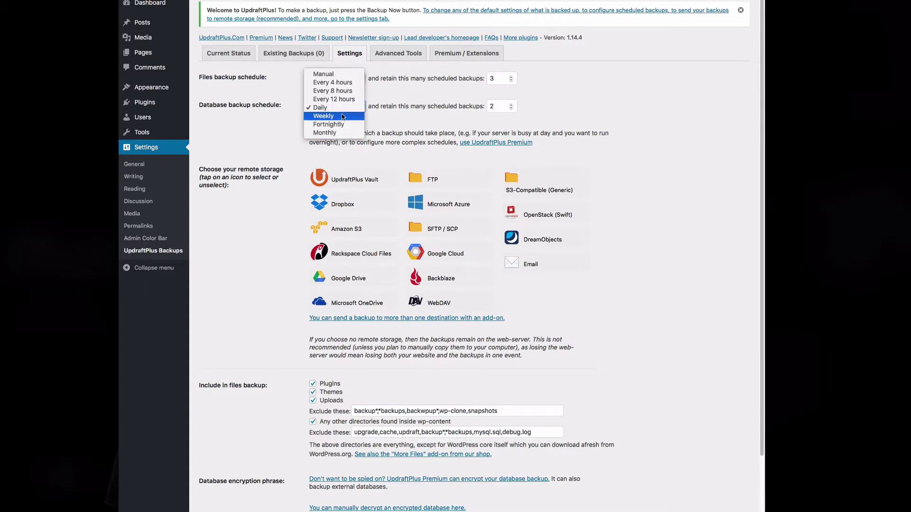
pyautogui.click(342, 116)
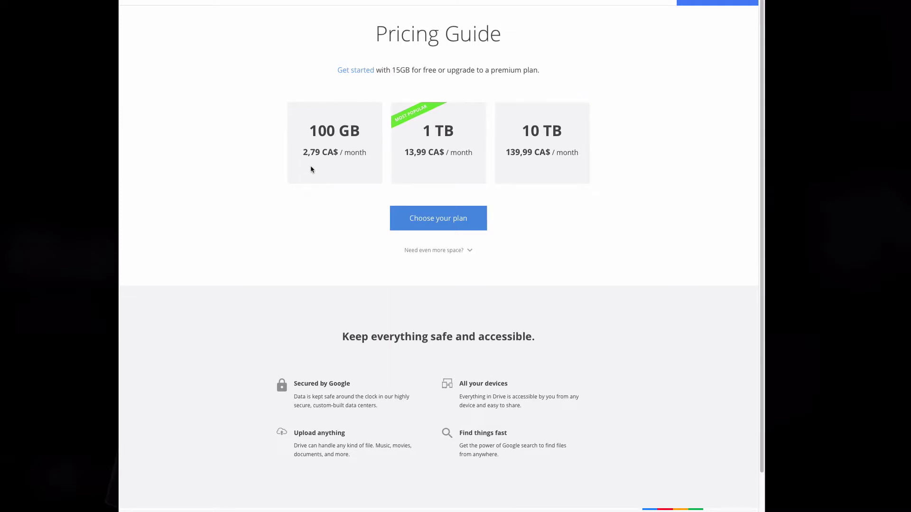
# Step: Compare the Google Drive and Dropbox storage plan prices, then return to the UpdraftPlus settings
pyautogui.scroll(-1, 317, 166)
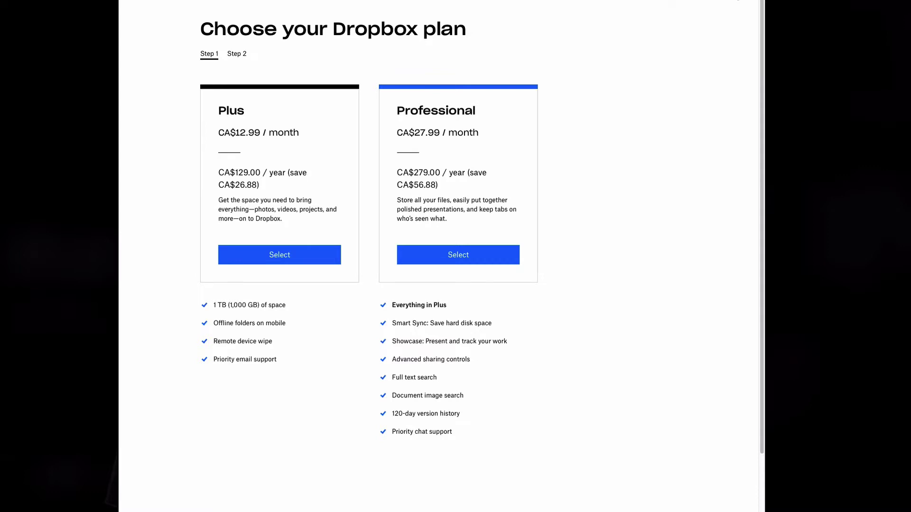
pyautogui.hotkey('ctrl', 'Tab')
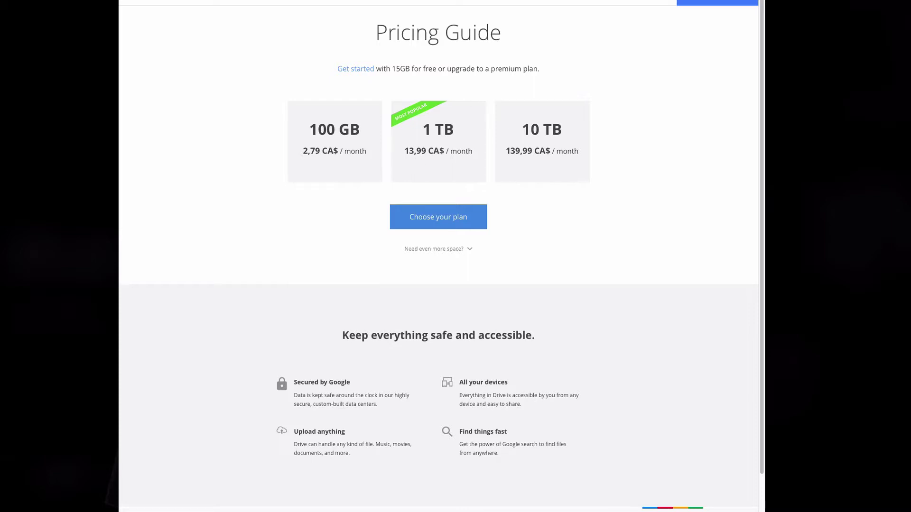
pyautogui.hotkey('ctrl', 'shift', 'Tab')
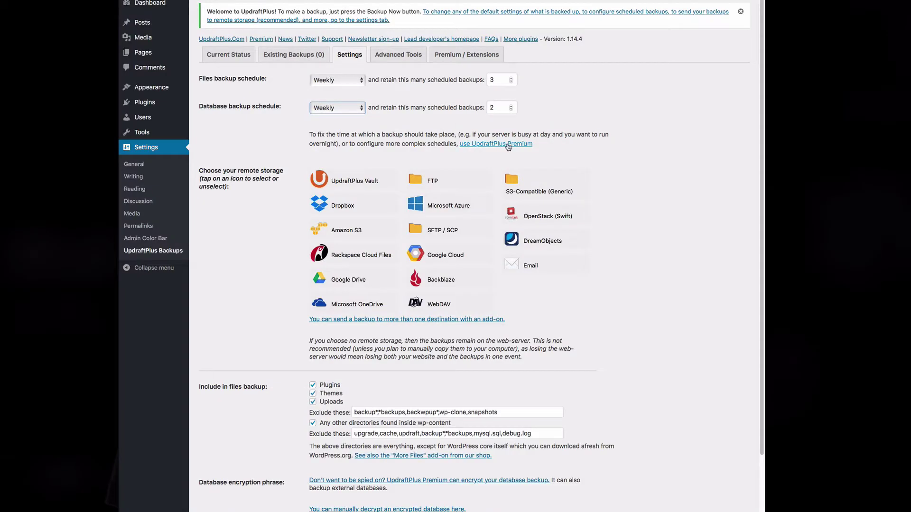
# Step: Choose Email as the remote storage destination for the UpdraftPlus backups
pyautogui.scroll(-2, 500, 161)
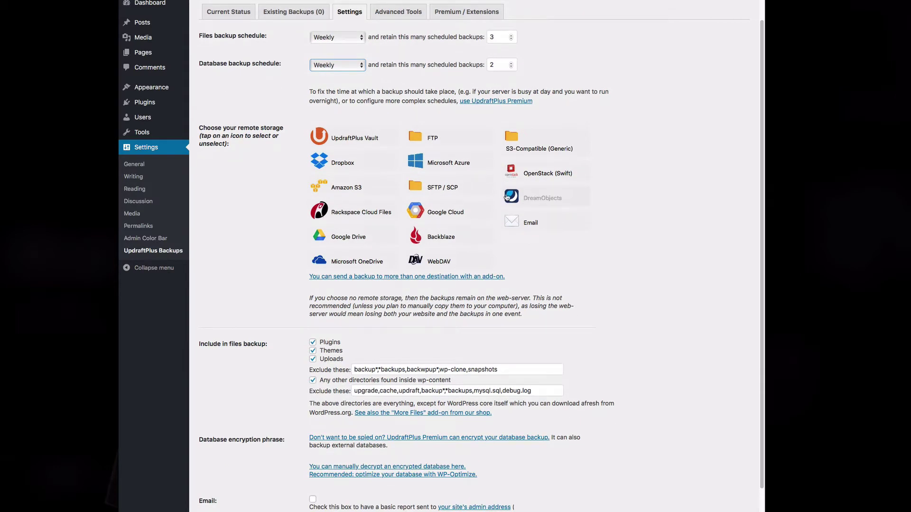
pyautogui.click(517, 227)
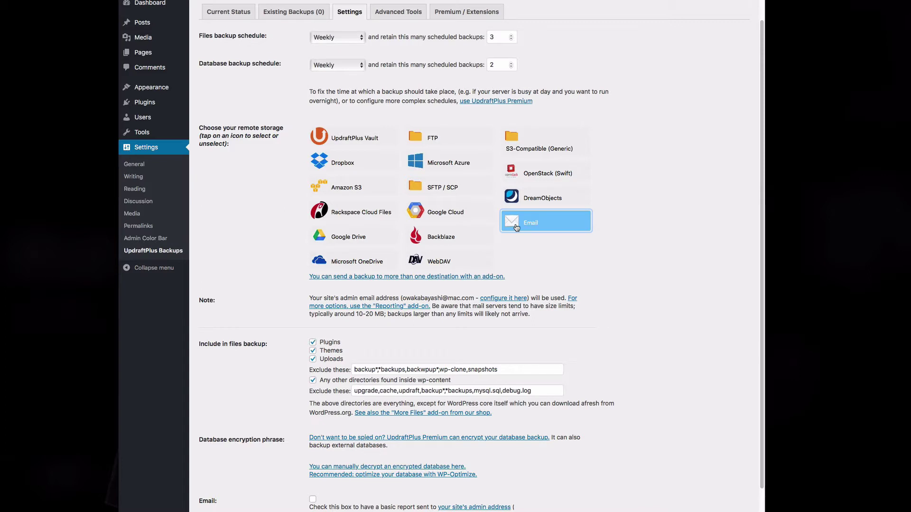
pyautogui.scroll(-1, 517, 227)
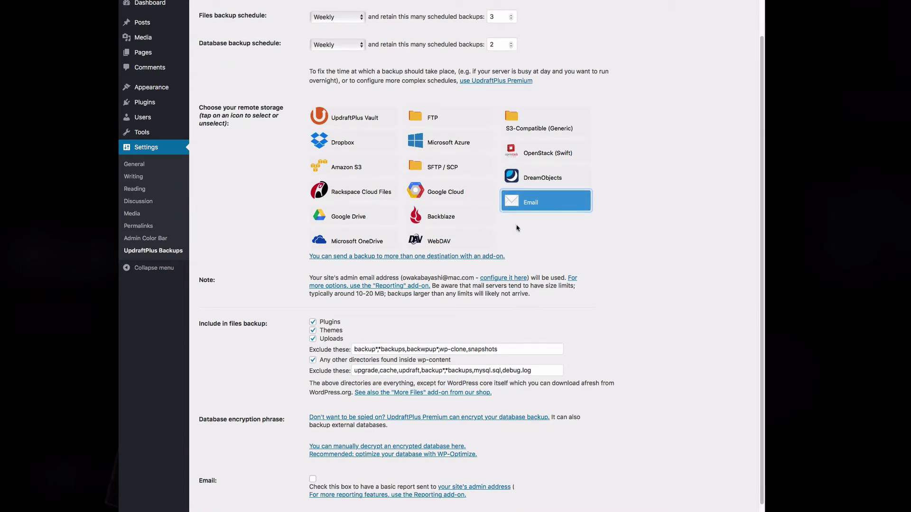
# Step: Exclude Themes from the files backup and include them again
pyautogui.scroll(-4, 294, 279)
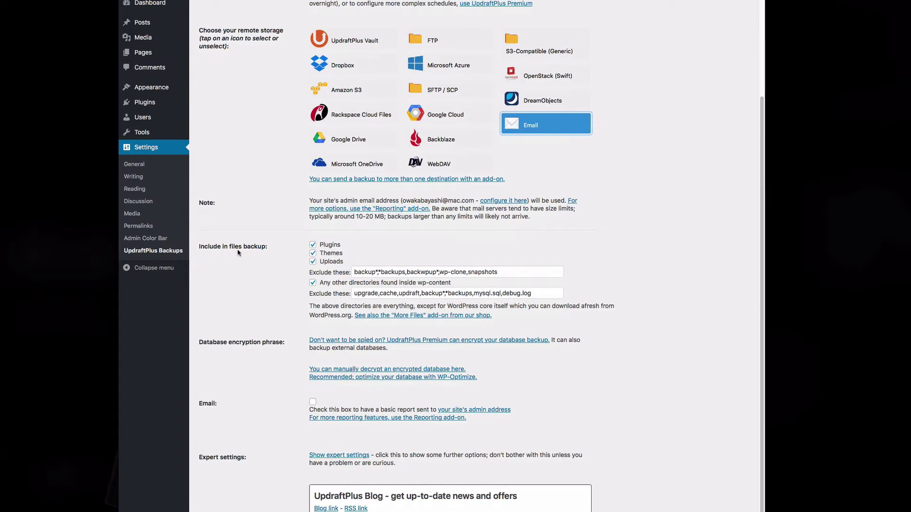
pyautogui.click(313, 253)
pyautogui.click(313, 254)
# Step: Enable sending a basic backup report to the site's admin address
pyautogui.scroll(-1, 320, 259)
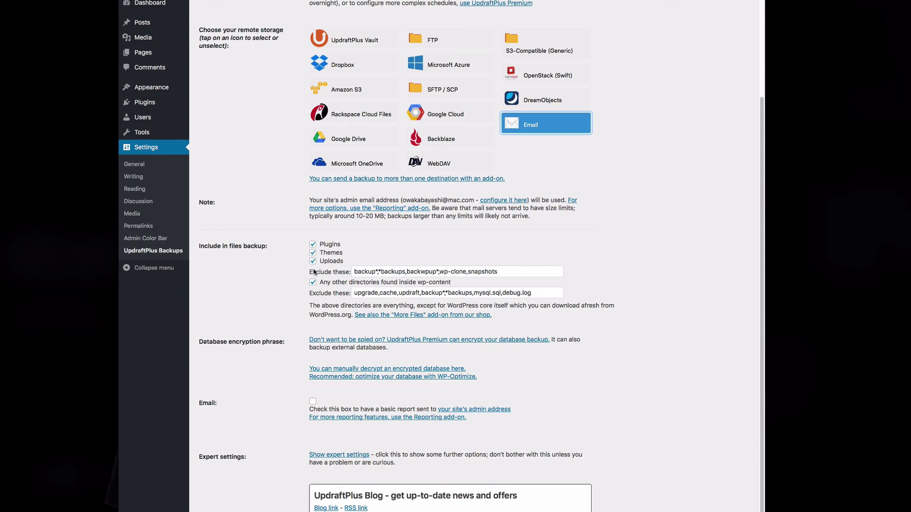
pyautogui.scroll(-1, 240, 402)
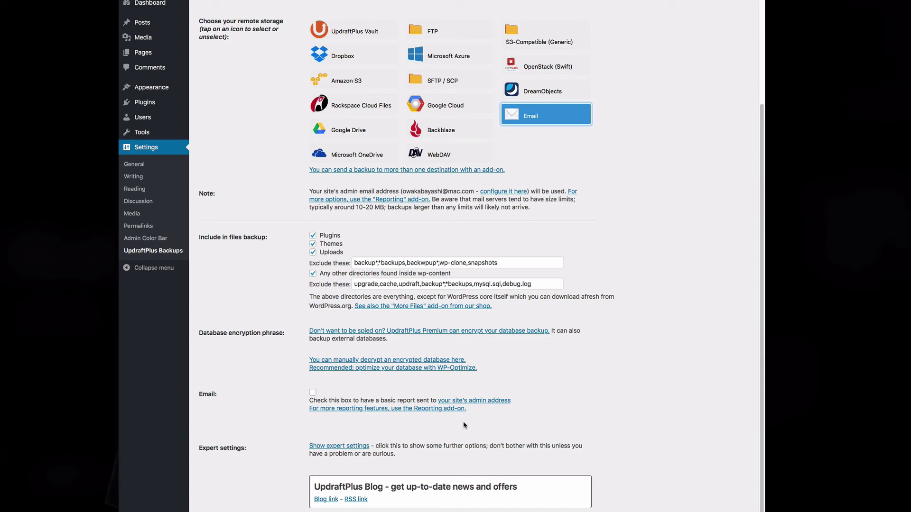
pyautogui.click(313, 394)
pyautogui.scroll(-1, 543, 429)
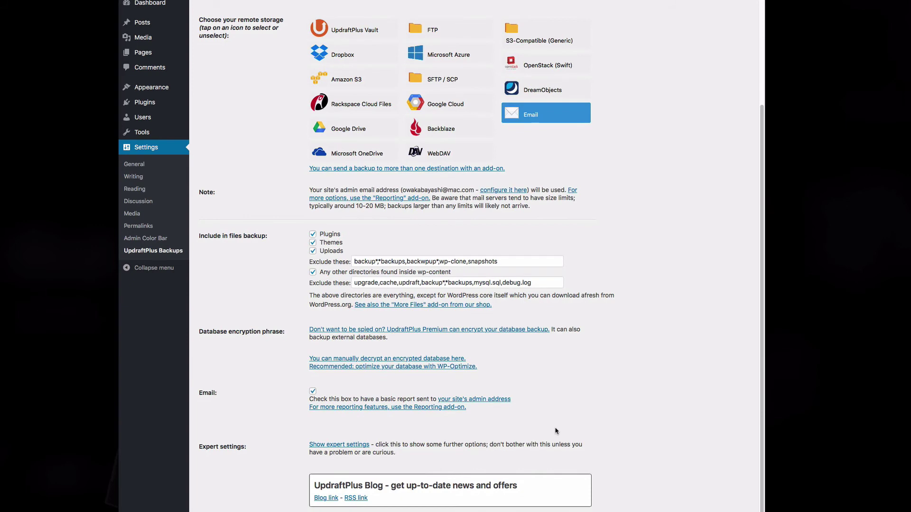
pyautogui.scroll(1, 557, 431)
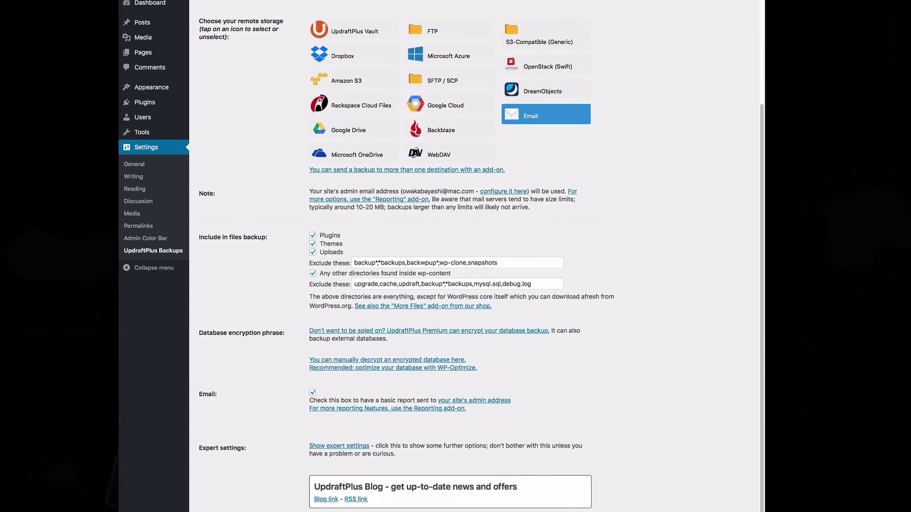